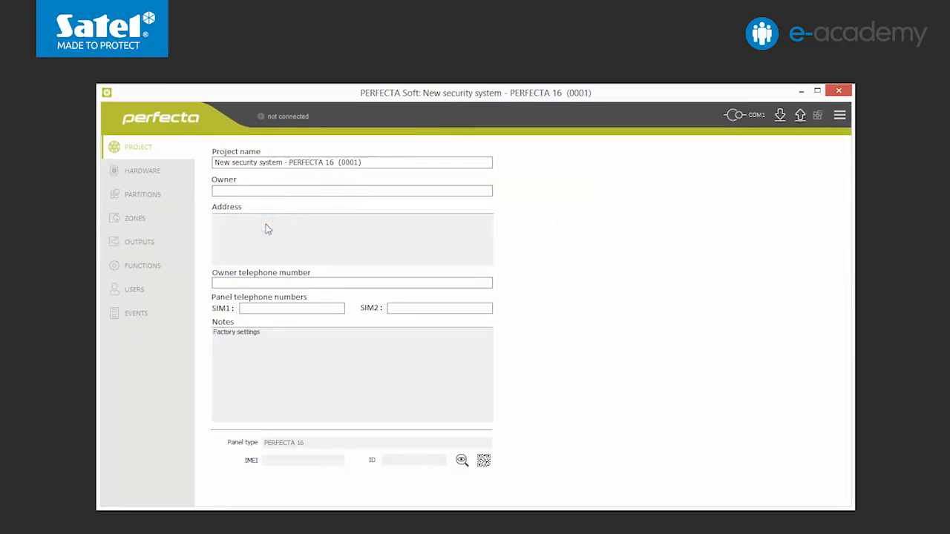
Rename the project to "e-Academy 37" and save it as a new security system.
drag(368, 163, 119, 157)
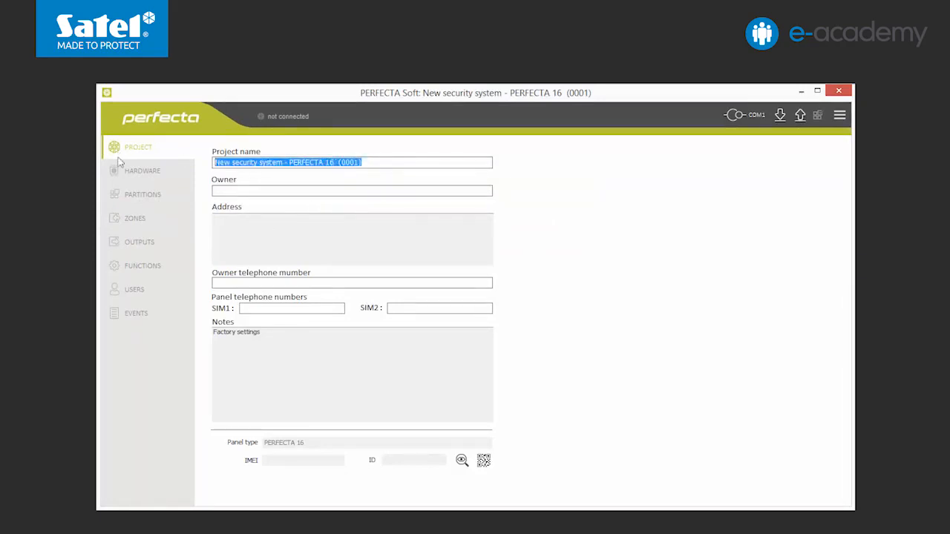
key(BackSpace)
text(e-)
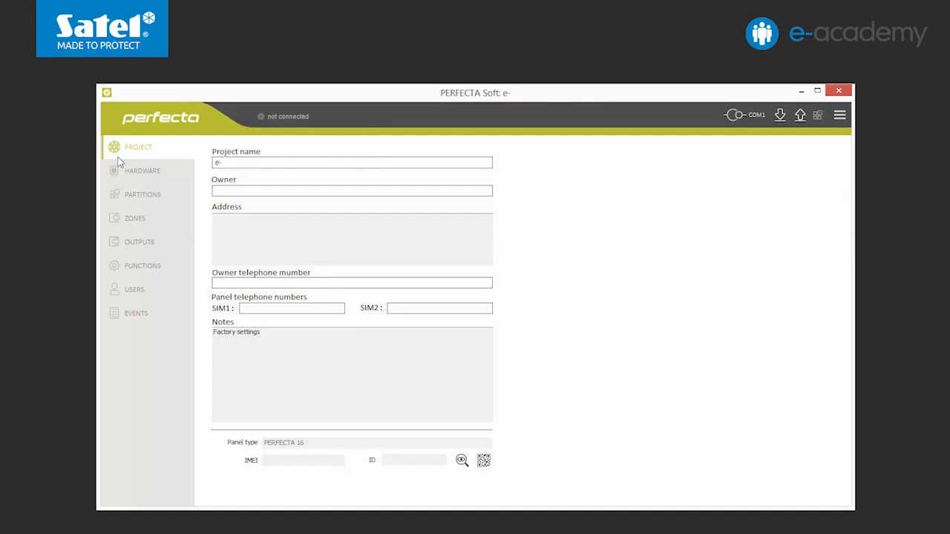
text(Academy 37)
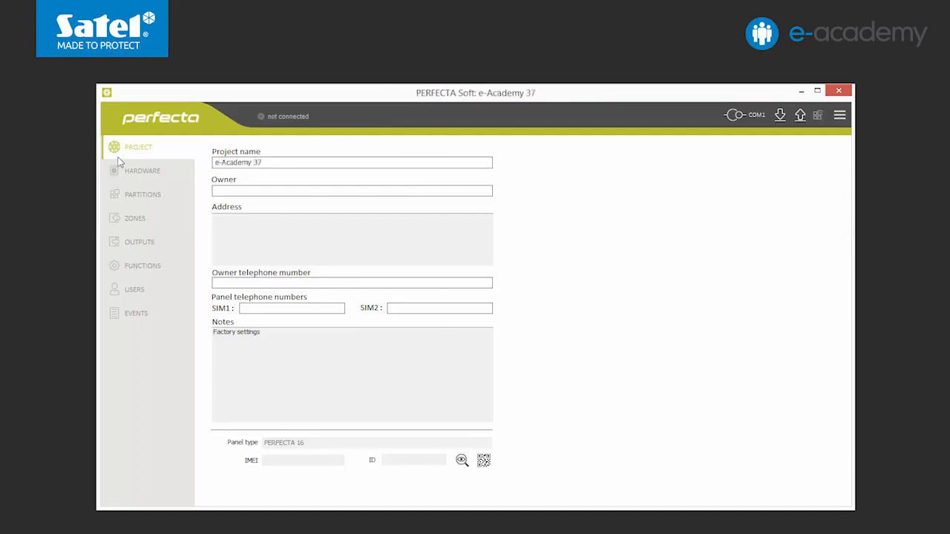
key(Return)
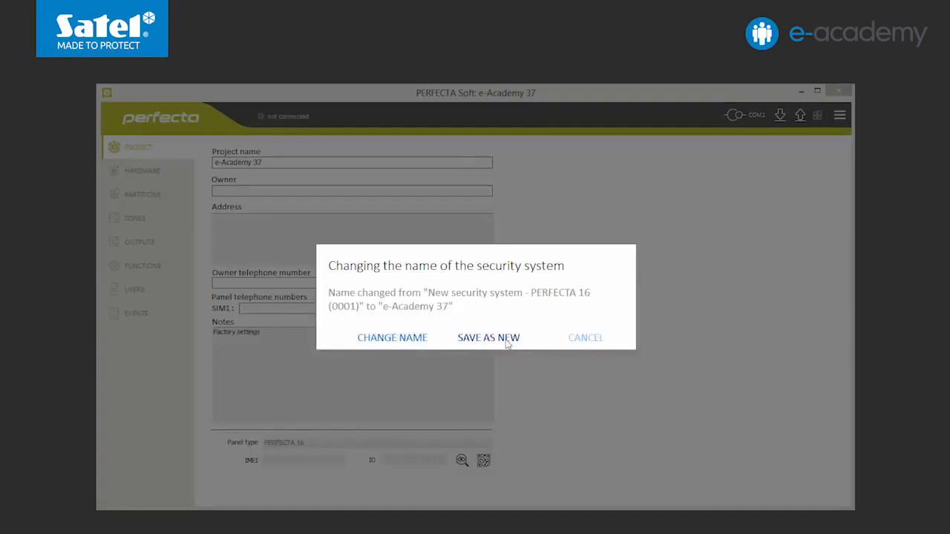
click(507, 340)
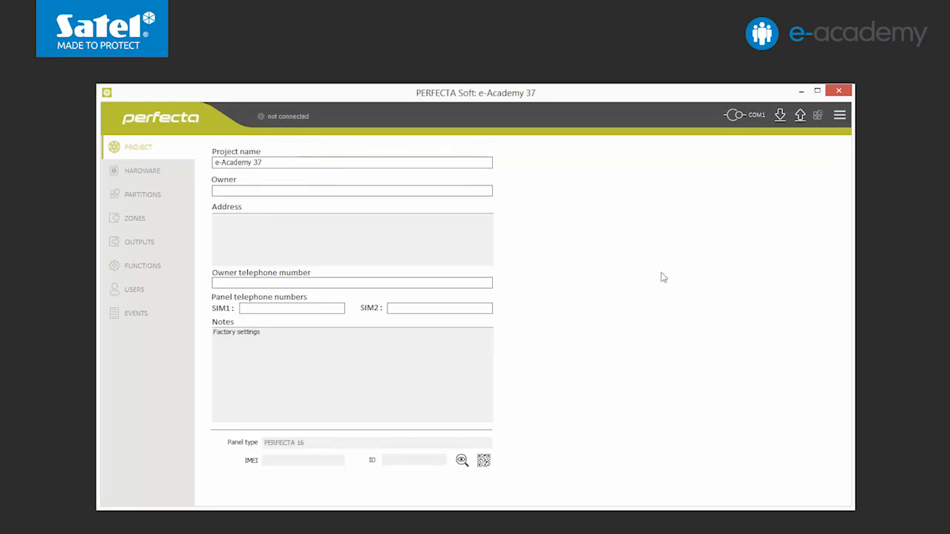
Configure the local connection to the control panel to use RS-232 port COM5.
click(839, 115)
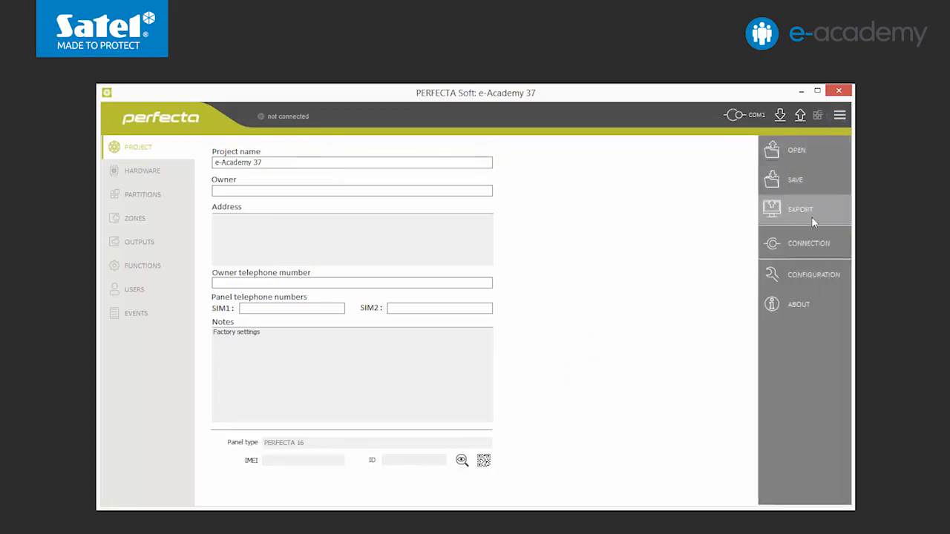
click(811, 244)
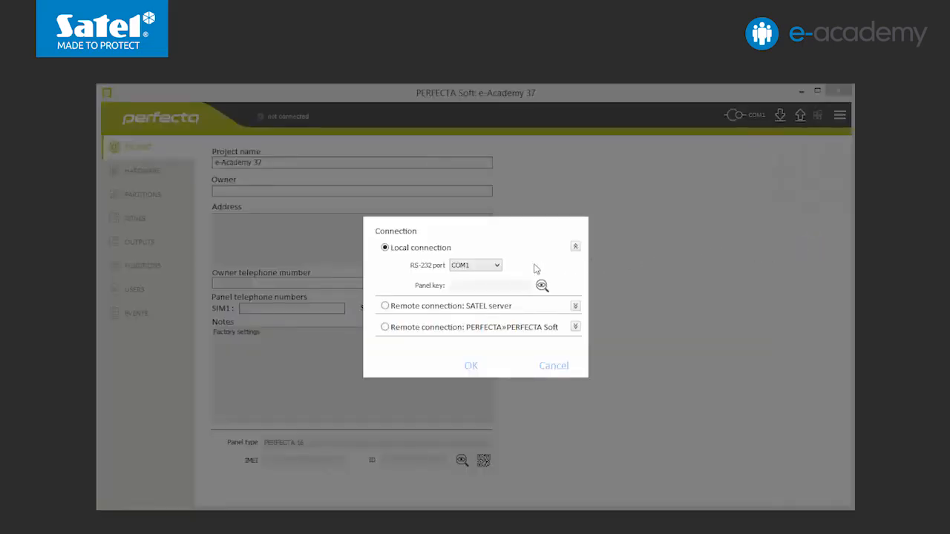
click(497, 266)
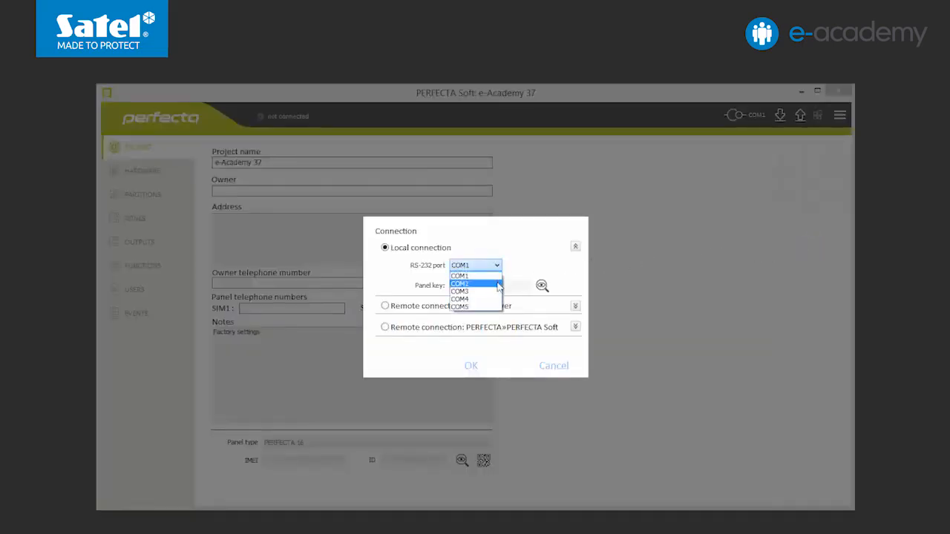
click(490, 307)
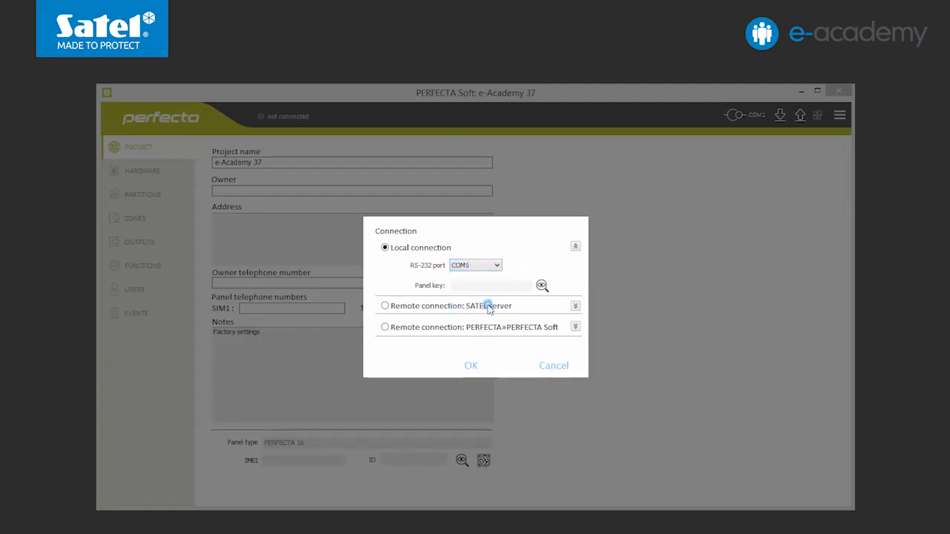
click(471, 365)
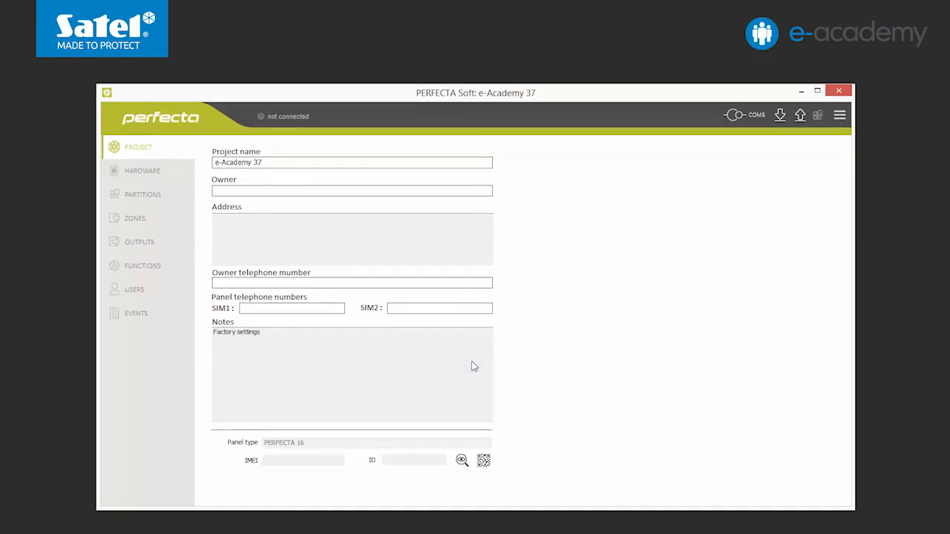
Establish the connection with the control panel and read its data into the project.
click(734, 121)
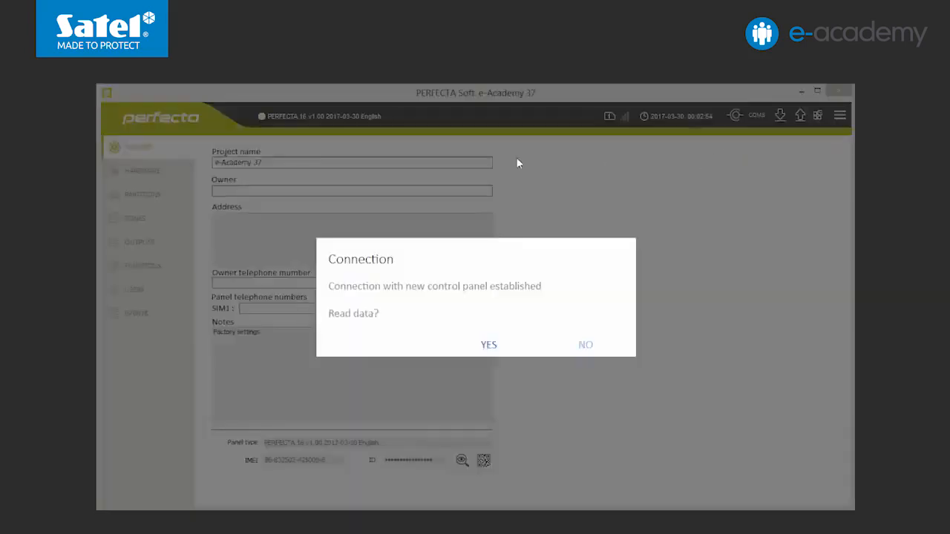
click(488, 345)
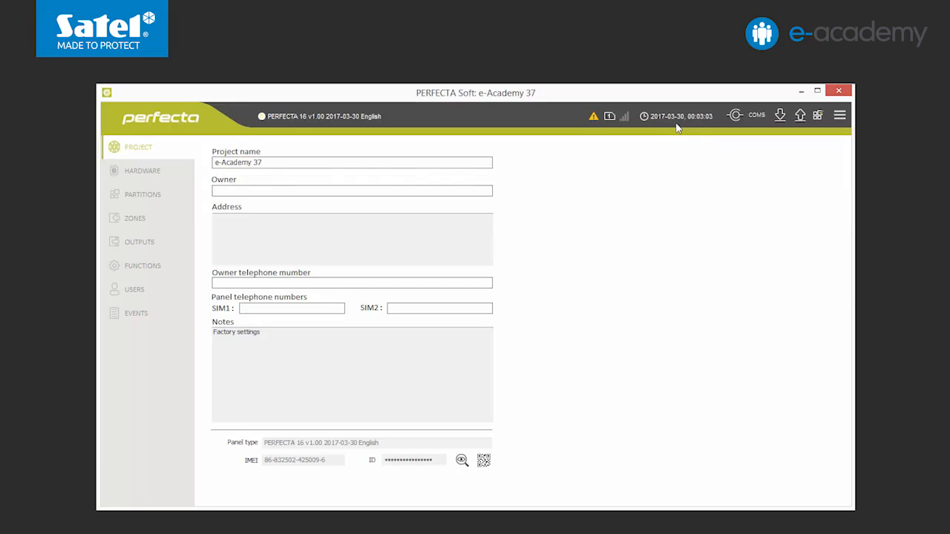
Send the PC's date and time to the panel and clear its troubles memory.
click(644, 118)
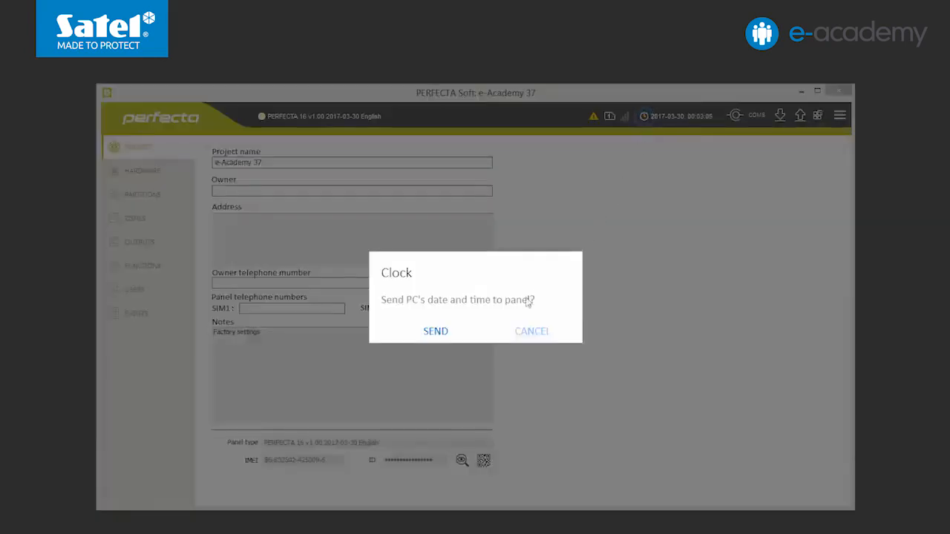
click(436, 332)
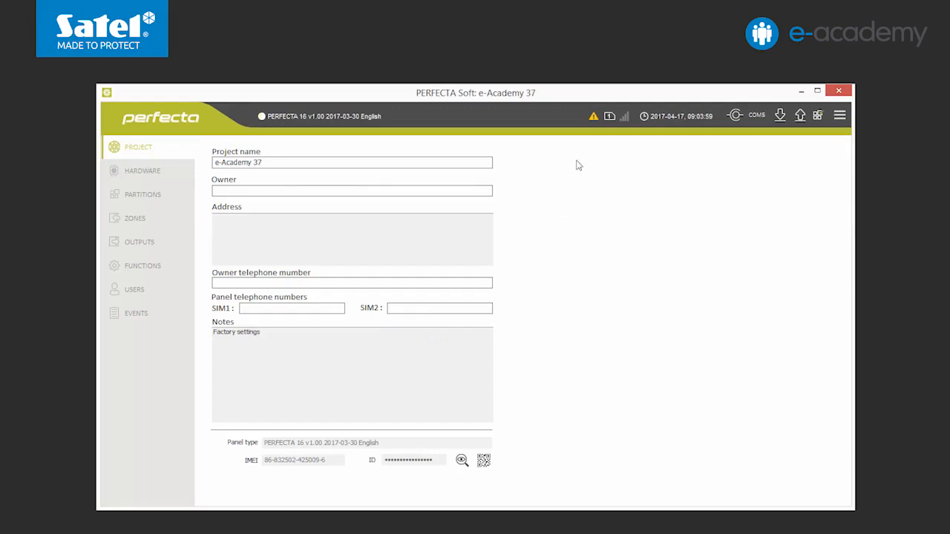
click(593, 117)
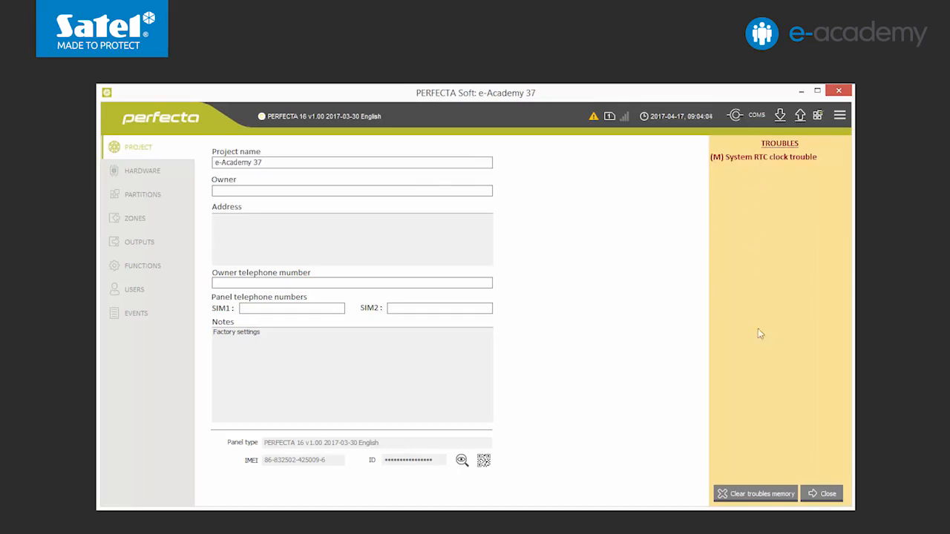
click(764, 496)
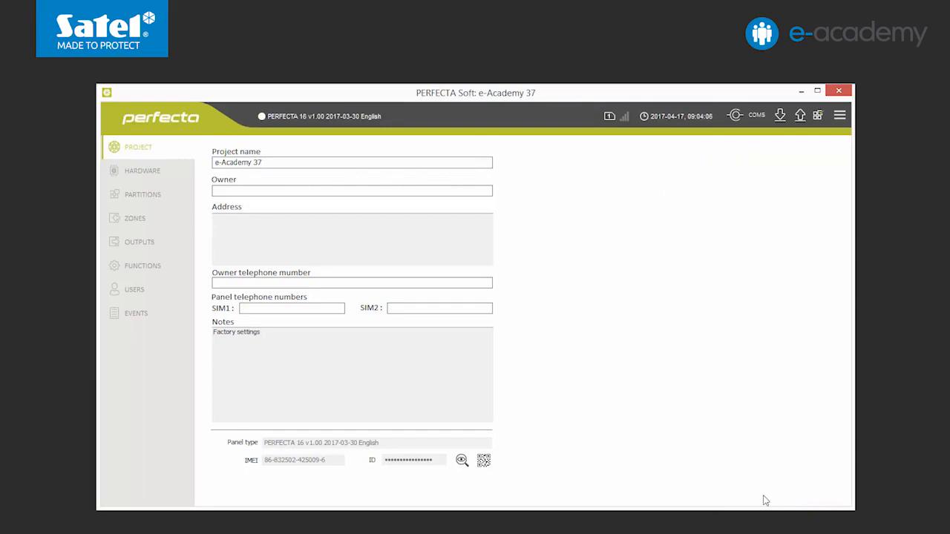
Open the hardware overview and read the device data from the control panel.
click(148, 171)
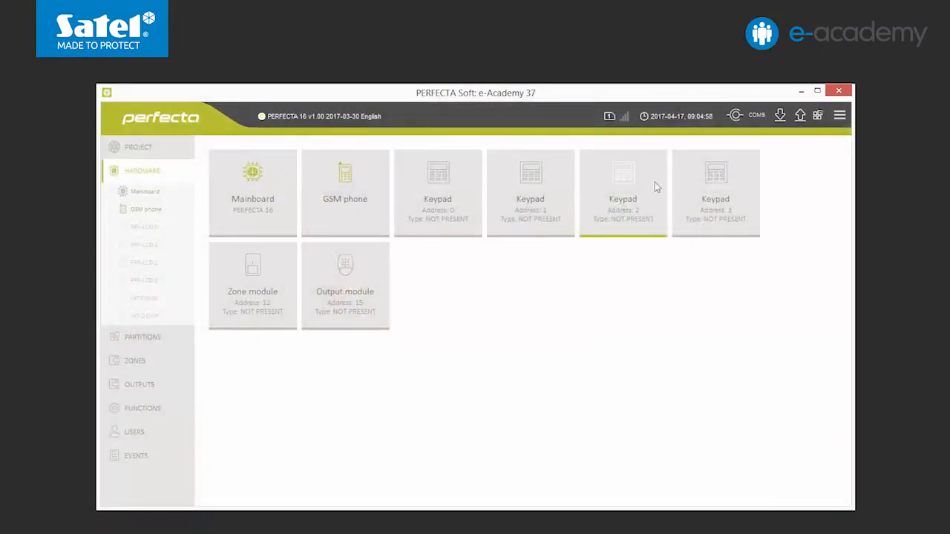
click(779, 115)
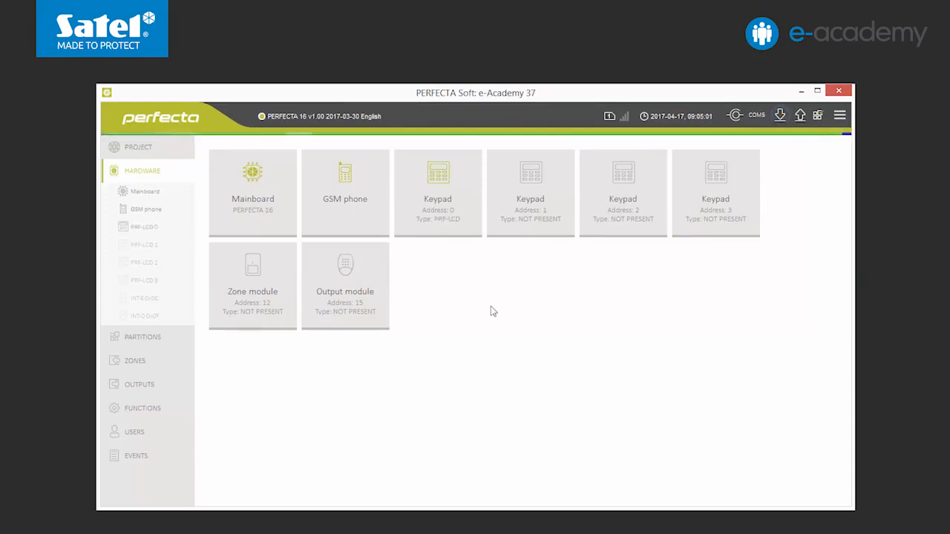
For the keypad at address 0, set the key press volume to 15, chime to 60 and entry delay to 50.
click(440, 212)
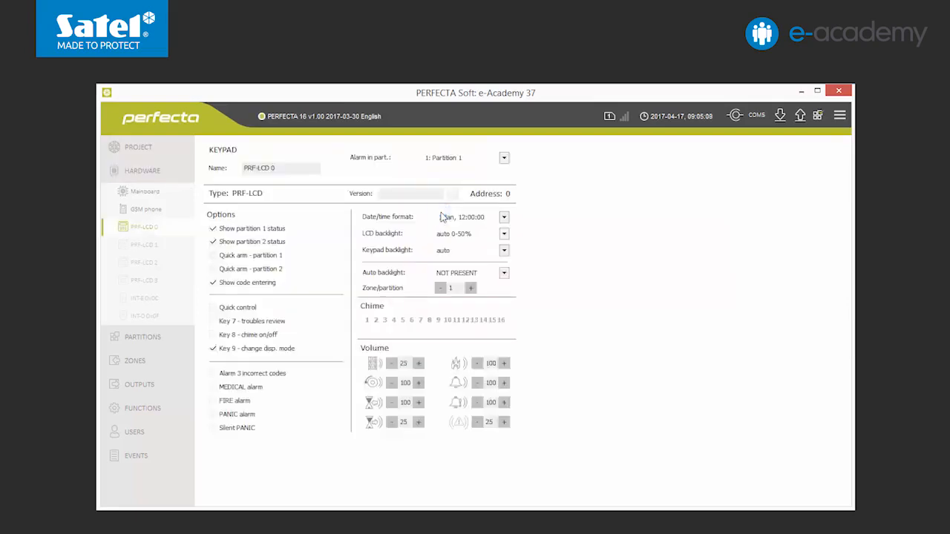
click(392, 365)
click(392, 365)
click(393, 365)
click(392, 365)
click(392, 365)
click(392, 365)
click(393, 365)
click(393, 365)
click(392, 365)
click(393, 365)
double_click(401, 382)
text(60)
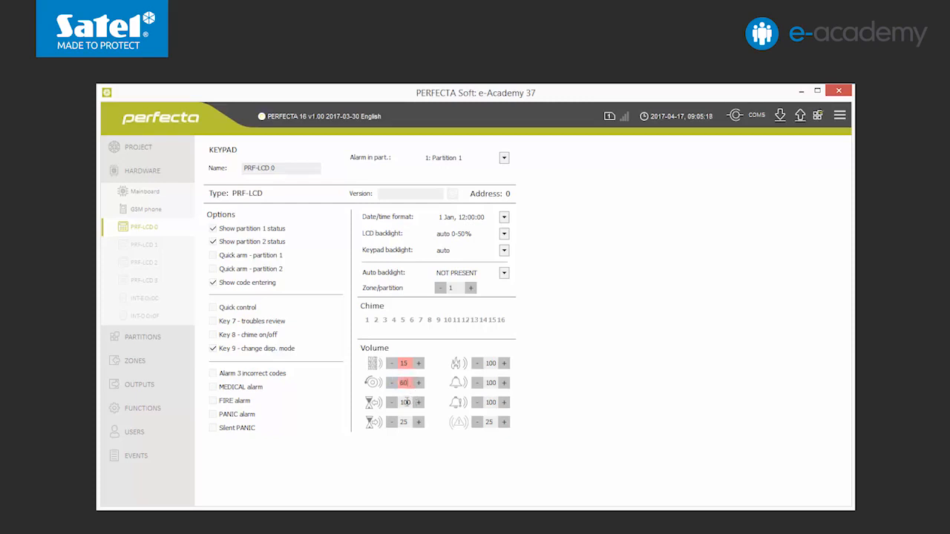
double_click(406, 402)
text(50)
Set the keypad's warning alarm volume to 80 and its trouble signal volume to 10.
double_click(486, 402)
text(80)
double_click(490, 422)
text(10)
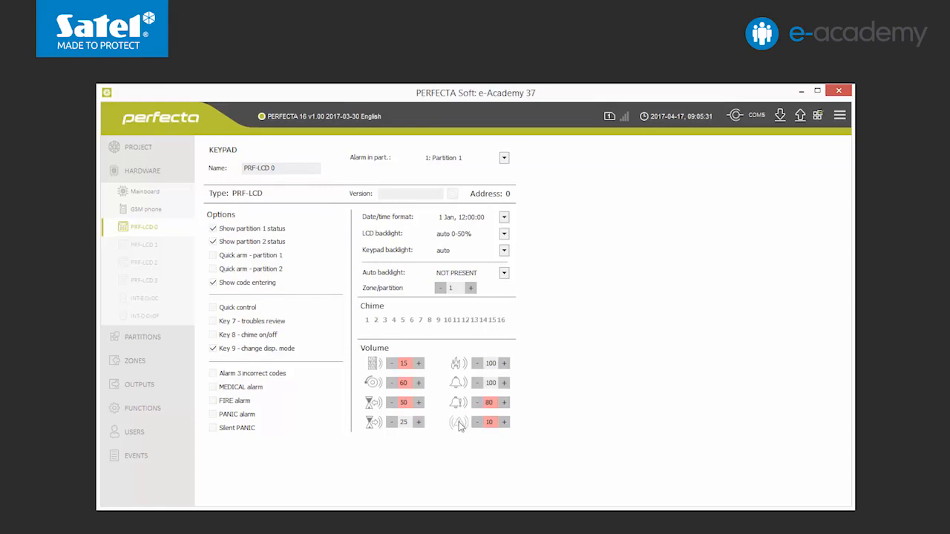
Enable "Do not arm if tampered" for the mainboard and write the settings to the panel, accepting the proposed new control panel key.
click(152, 192)
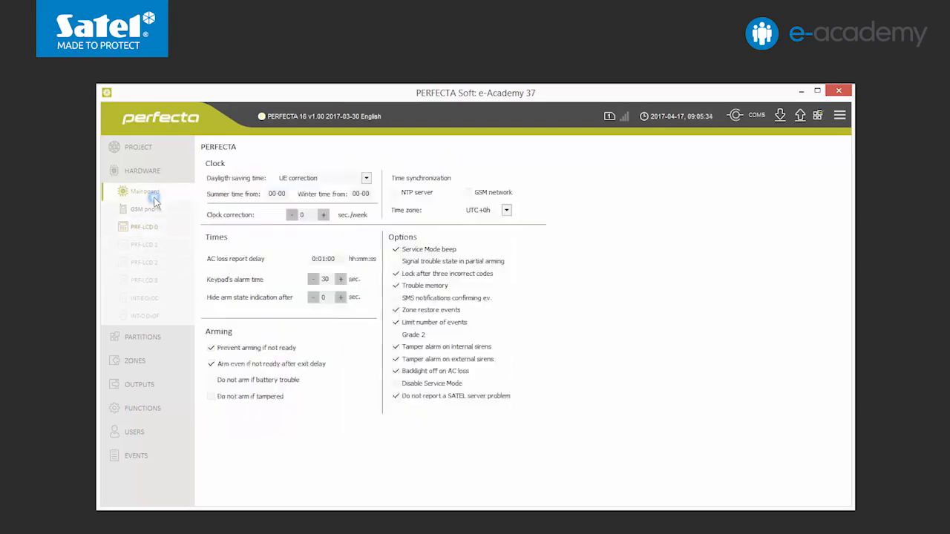
click(212, 399)
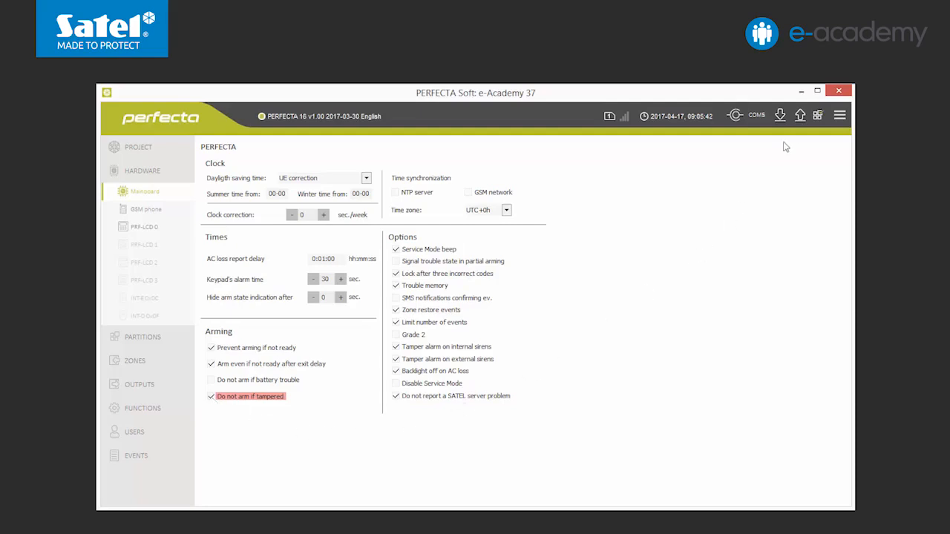
click(799, 116)
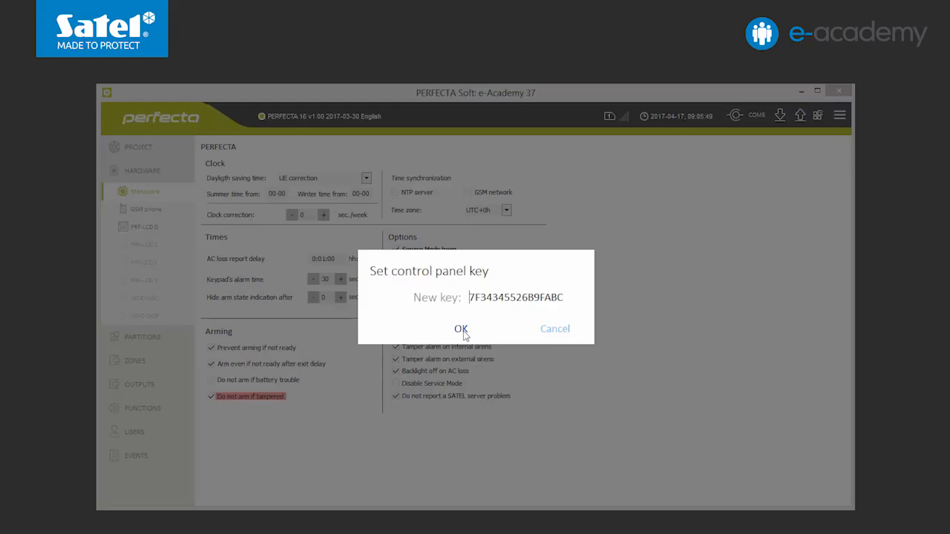
click(461, 329)
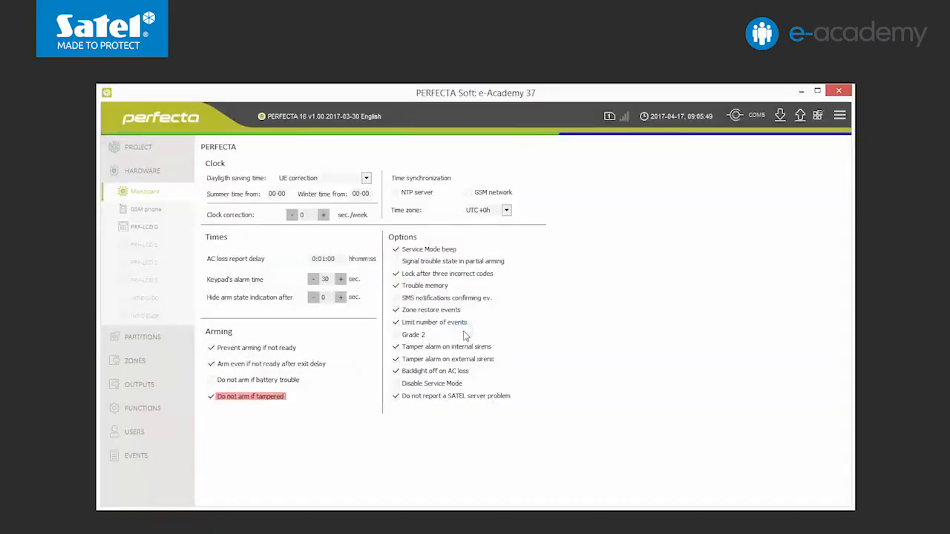